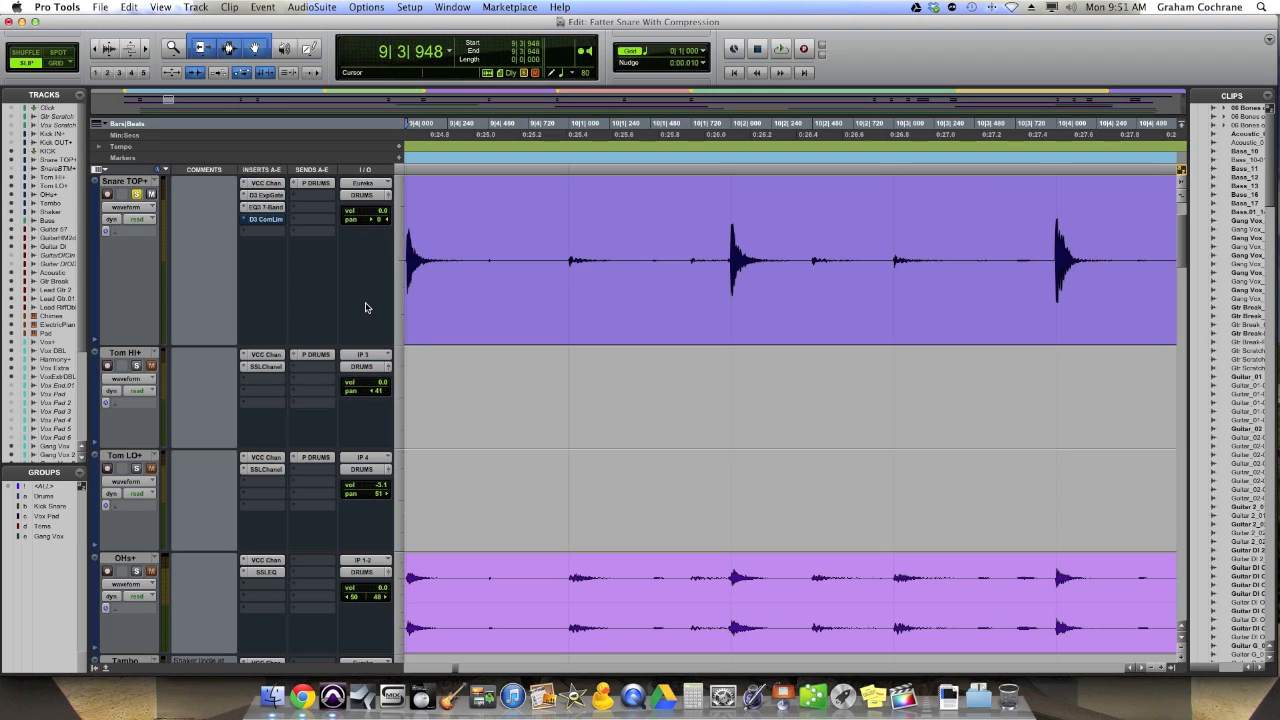
Select the initial attack of the Snare TOP+ hit at 9|4|000, then the short stretch of early decay right after it
key("super+bracketright")
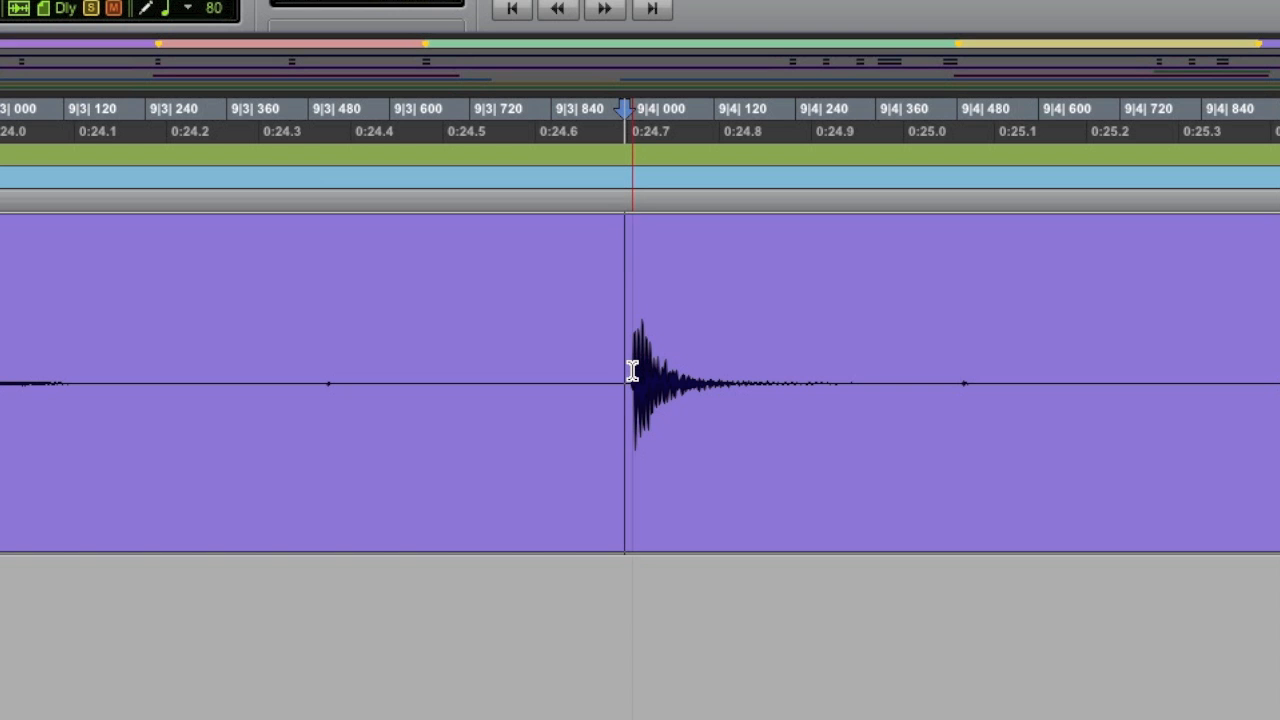
left_click(632, 371)
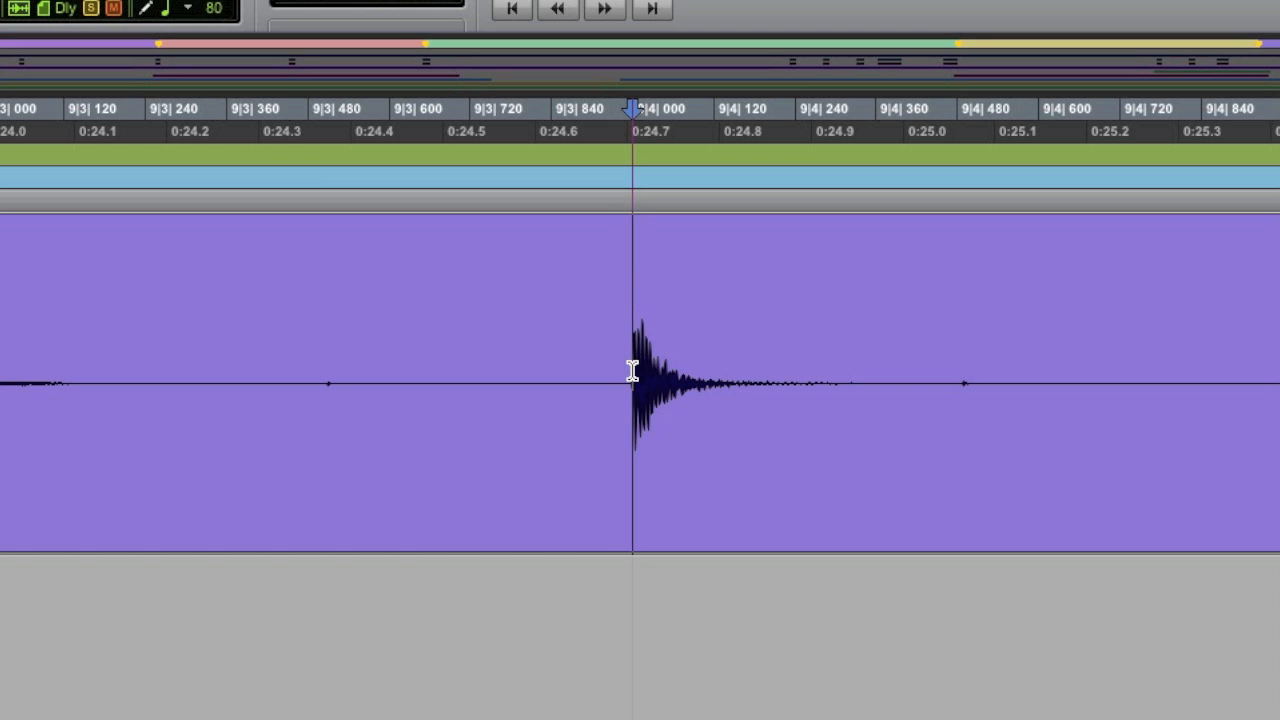
left_click_drag(632, 371, 647, 374)
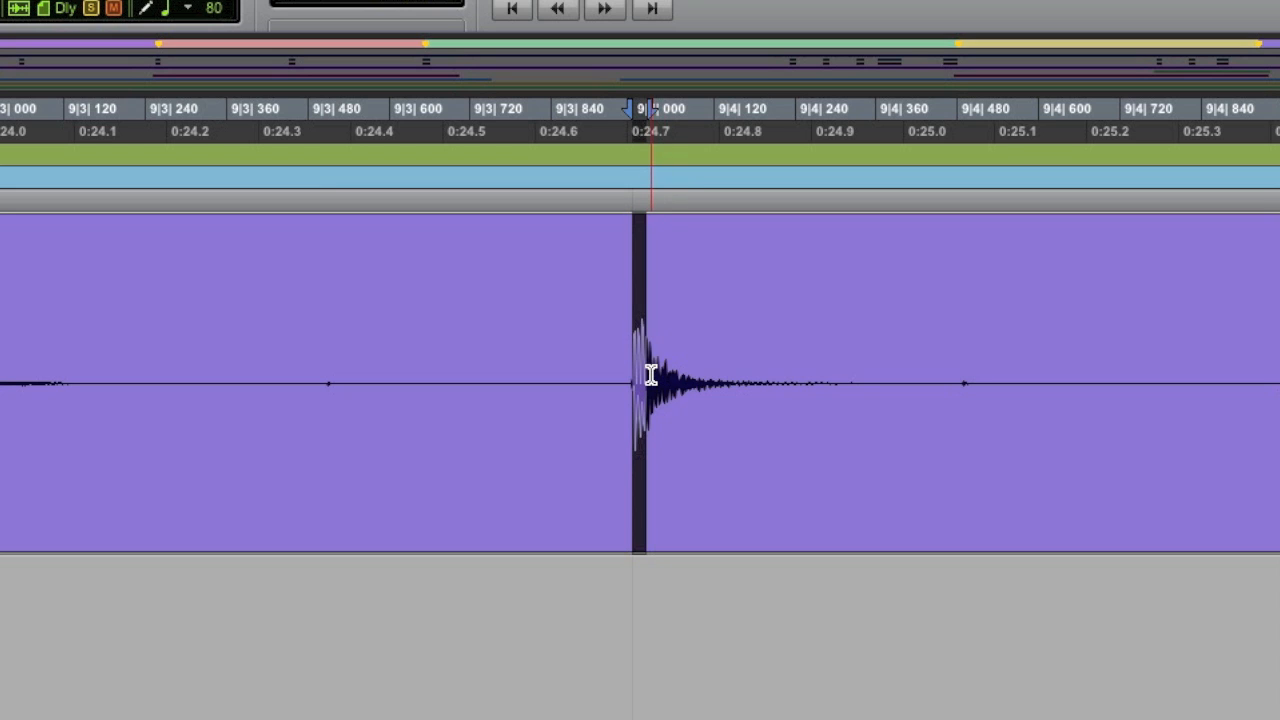
left_click_drag(650, 375, 664, 374)
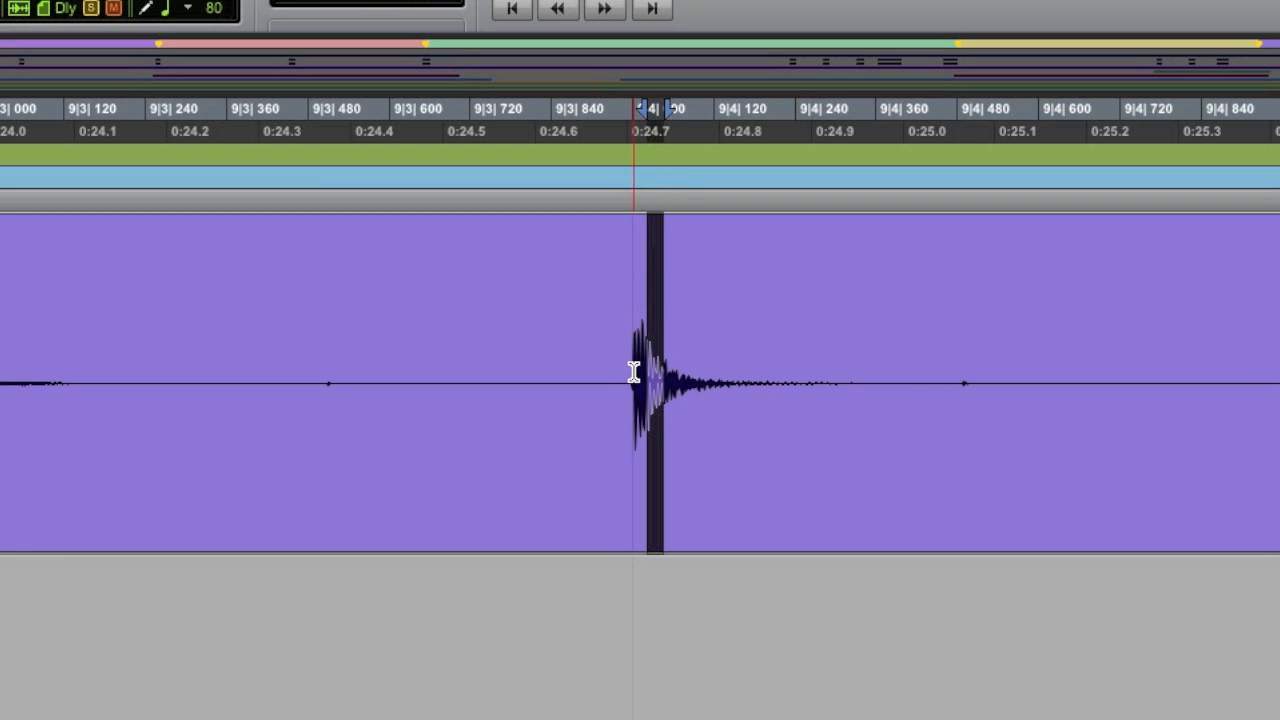
Select the whole snare hit from 9|4|000 to about 0:24.9, then only the decay tail behind its attack
left_click(634, 372)
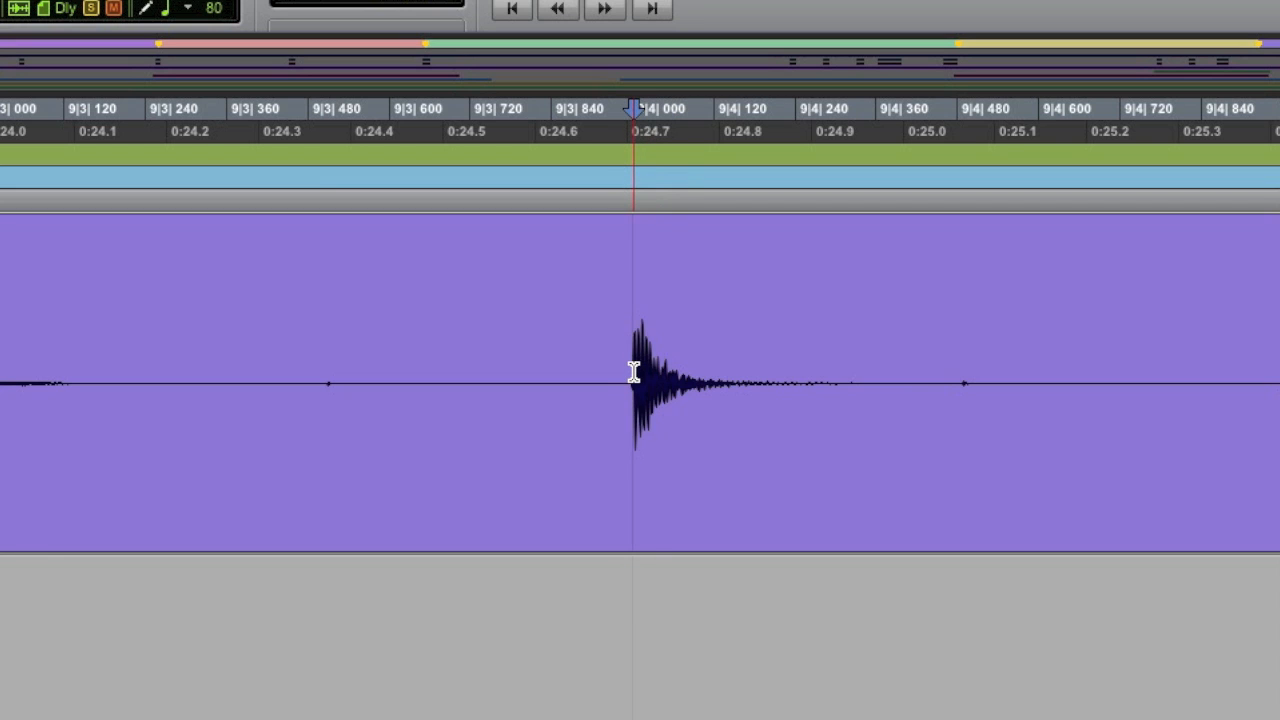
left_click_drag(634, 372, 822, 417)
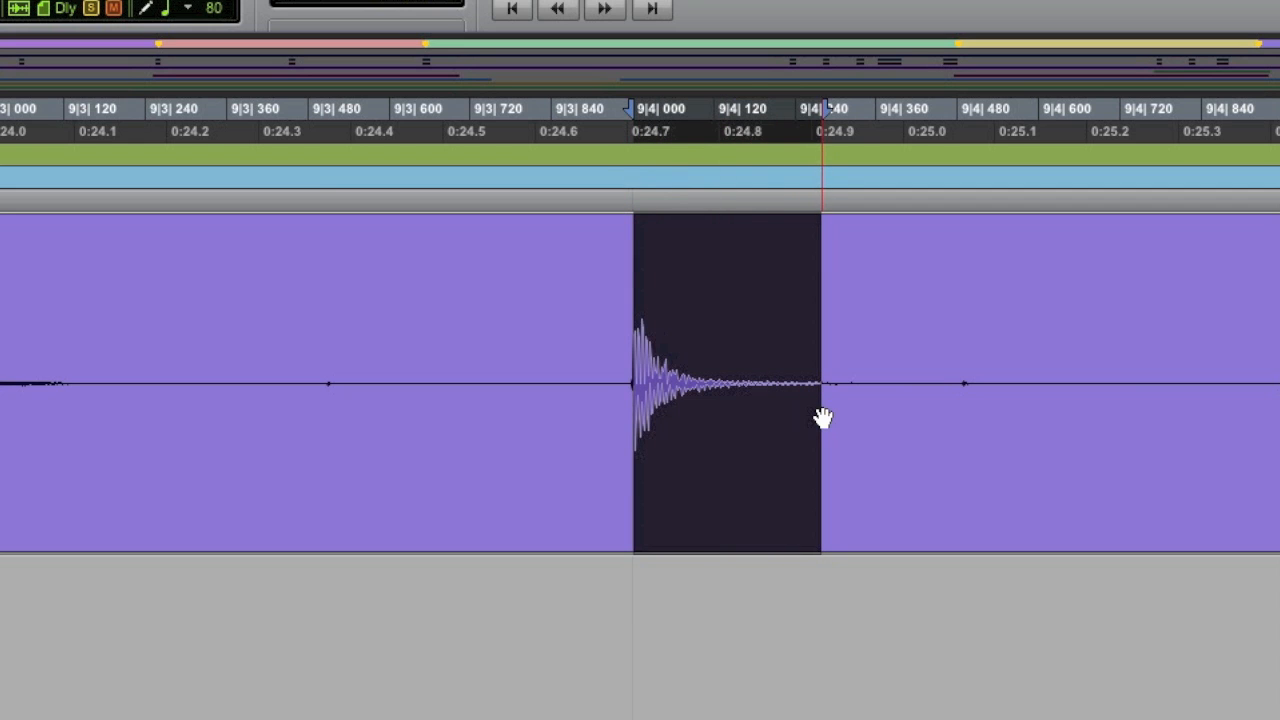
left_click(643, 374)
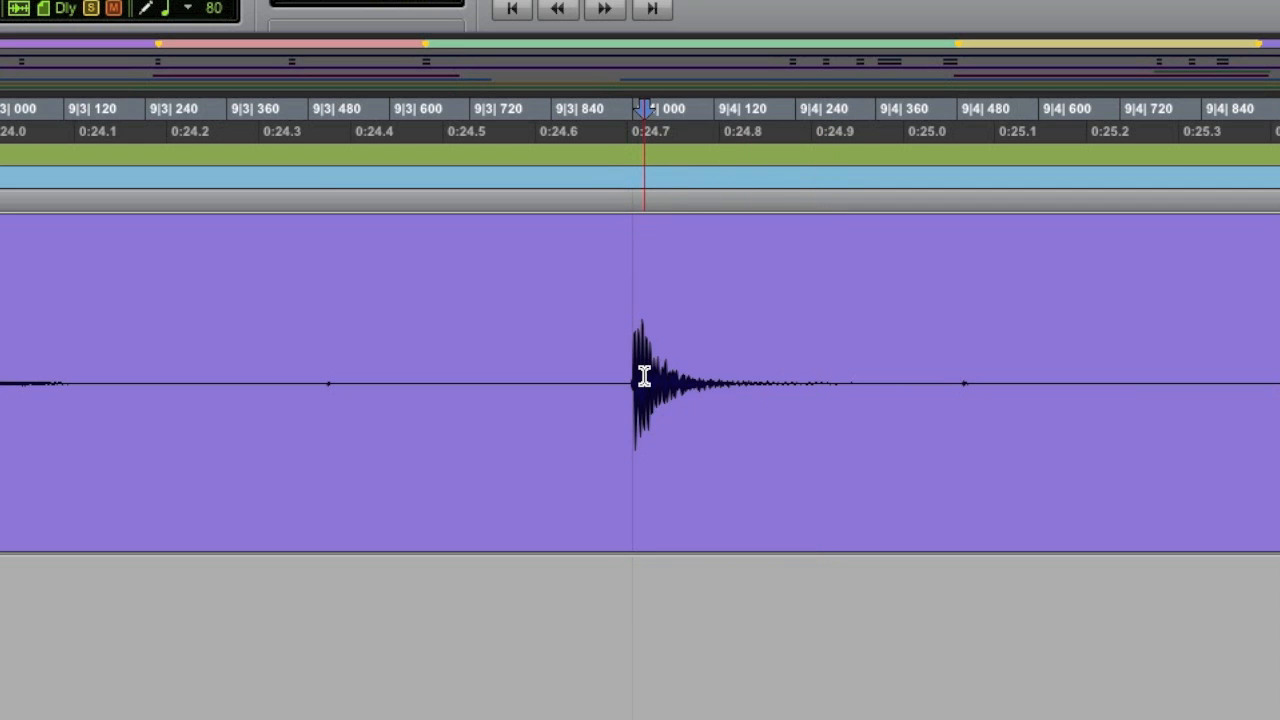
left_click(652, 374)
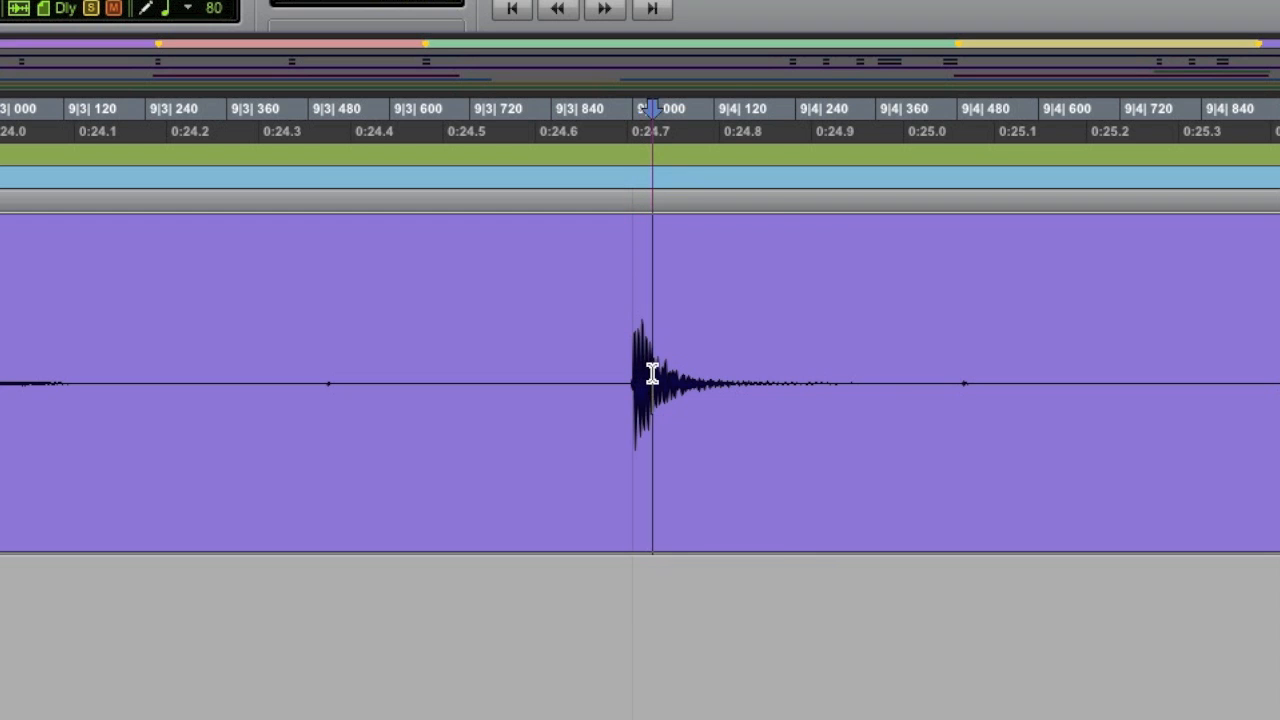
left_click_drag(652, 374, 785, 397)
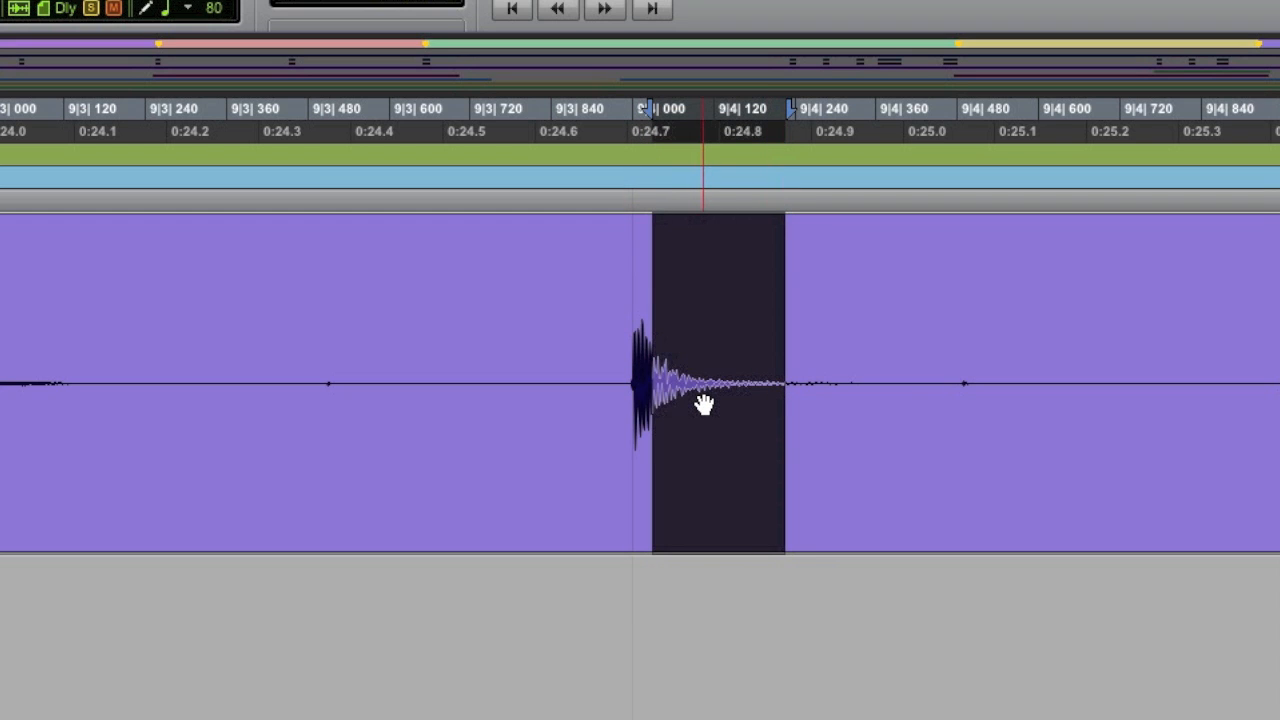
Select just the attack of the snare hit, from 9|4|000 to about 9|4|020
left_click(636, 360)
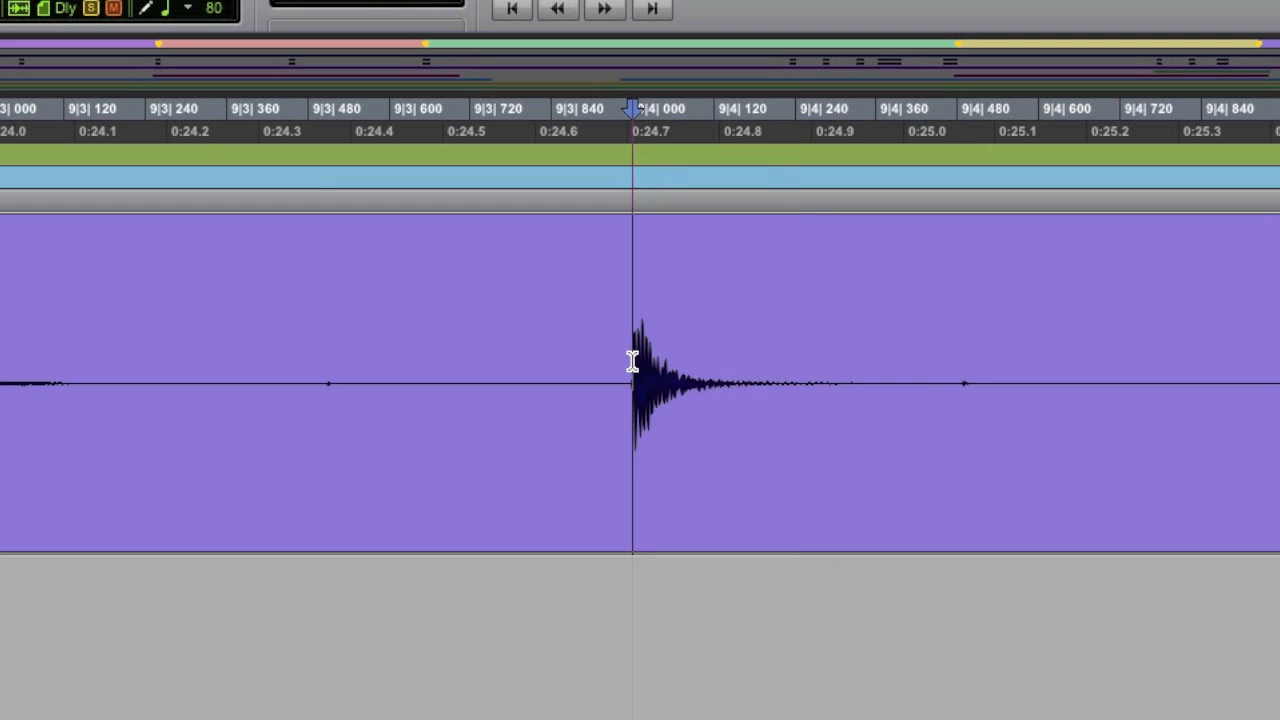
left_click_drag(641, 363, 646, 368)
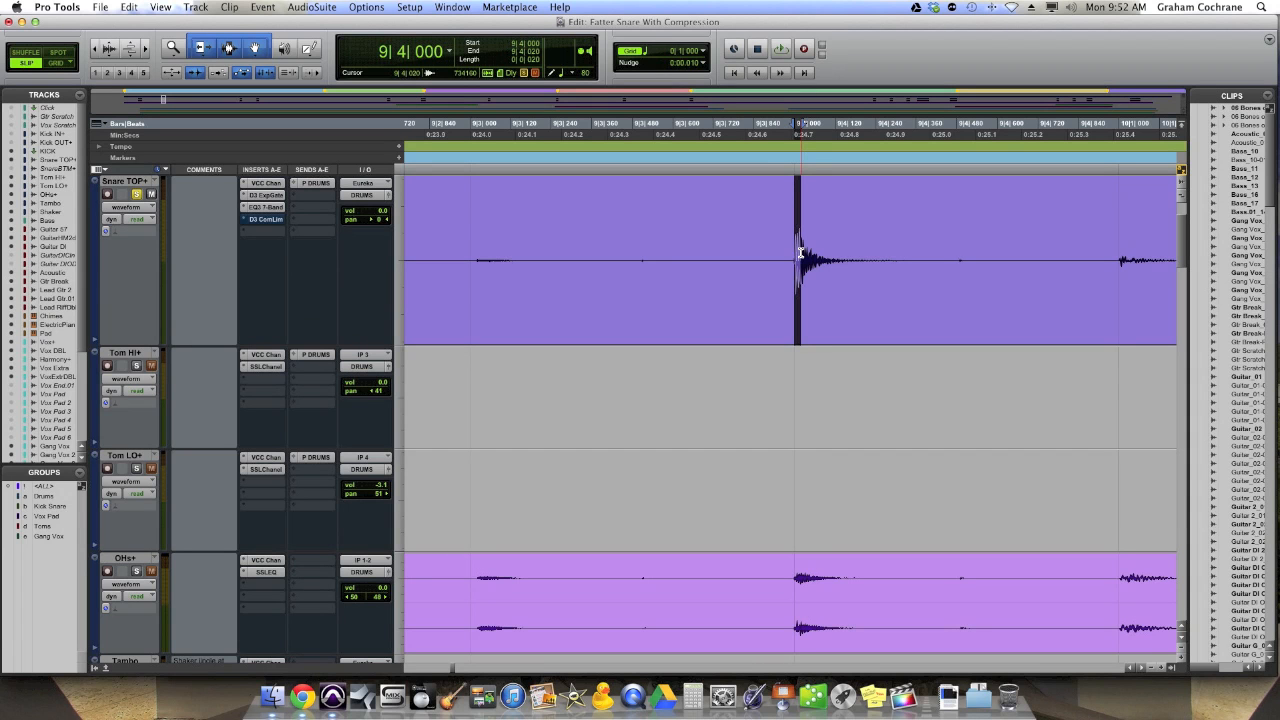
Open the Dyn3 Compressor/Limiter on Snare TOP+ below the waveform and audition the snare from 9|3|019 with the compressor bypassed
left_click(266, 220)
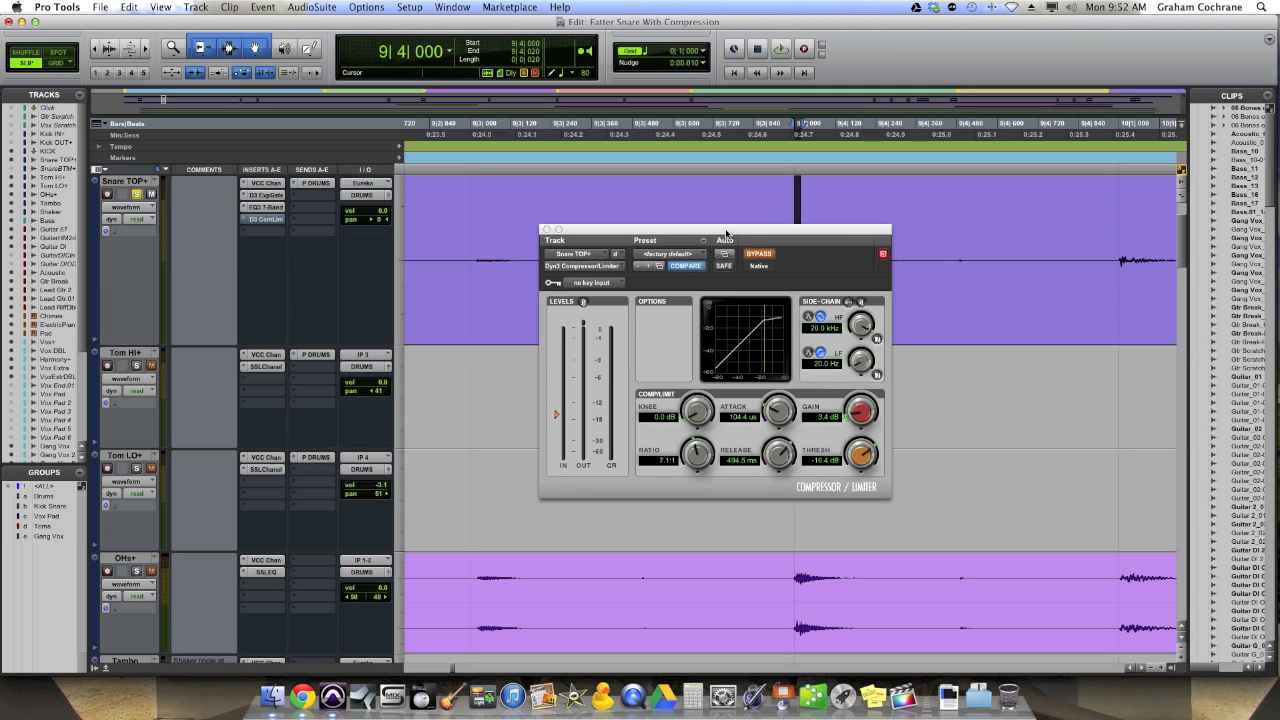
left_click_drag(726, 234, 712, 325)
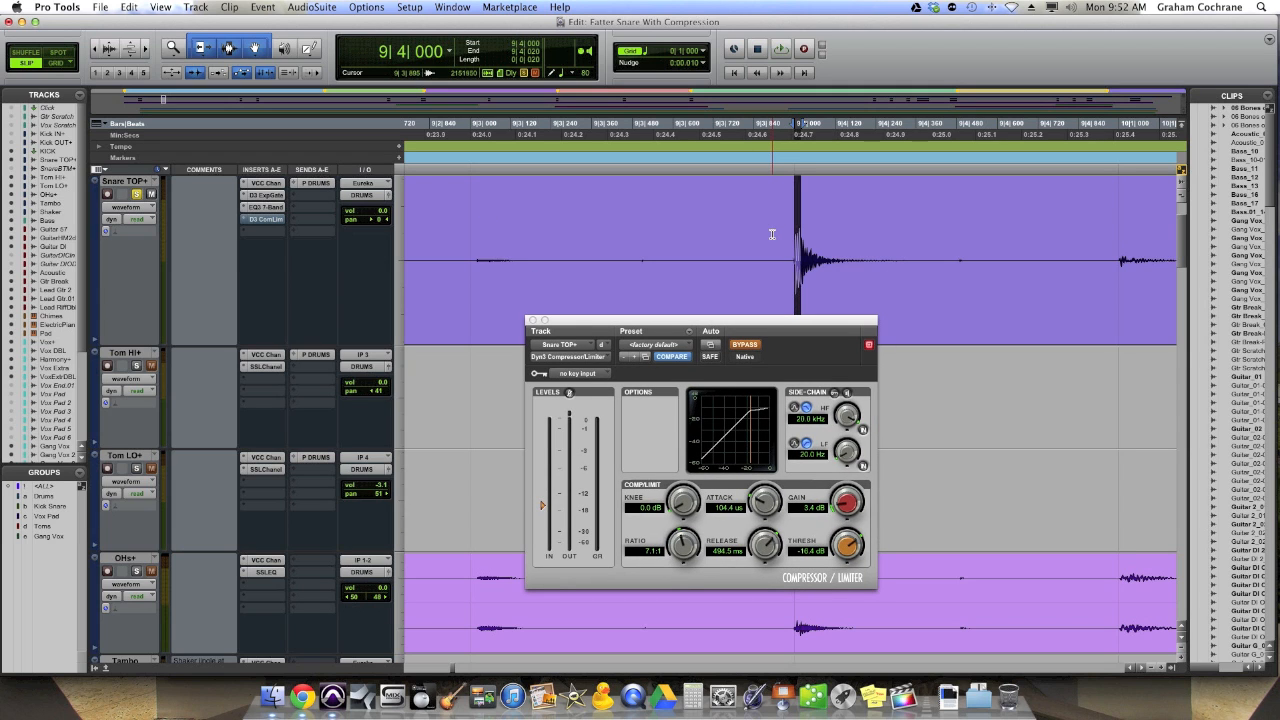
left_click(476, 232)
key("space")
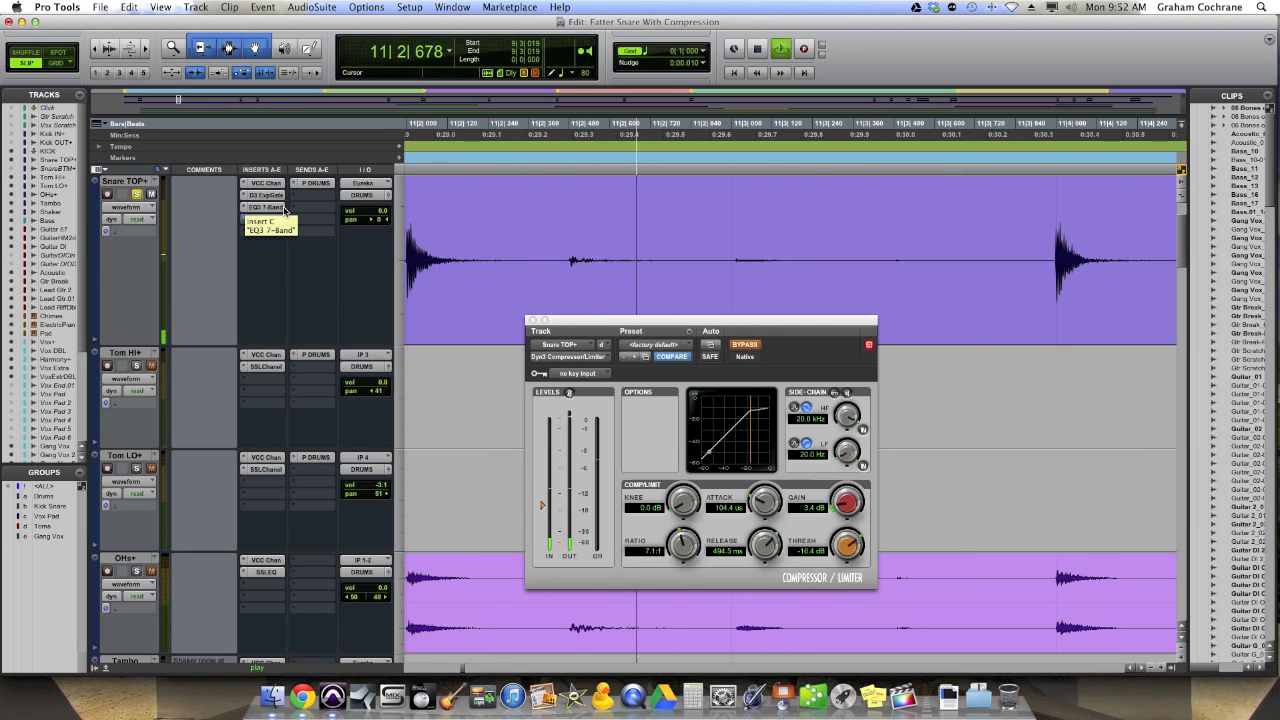
key("space")
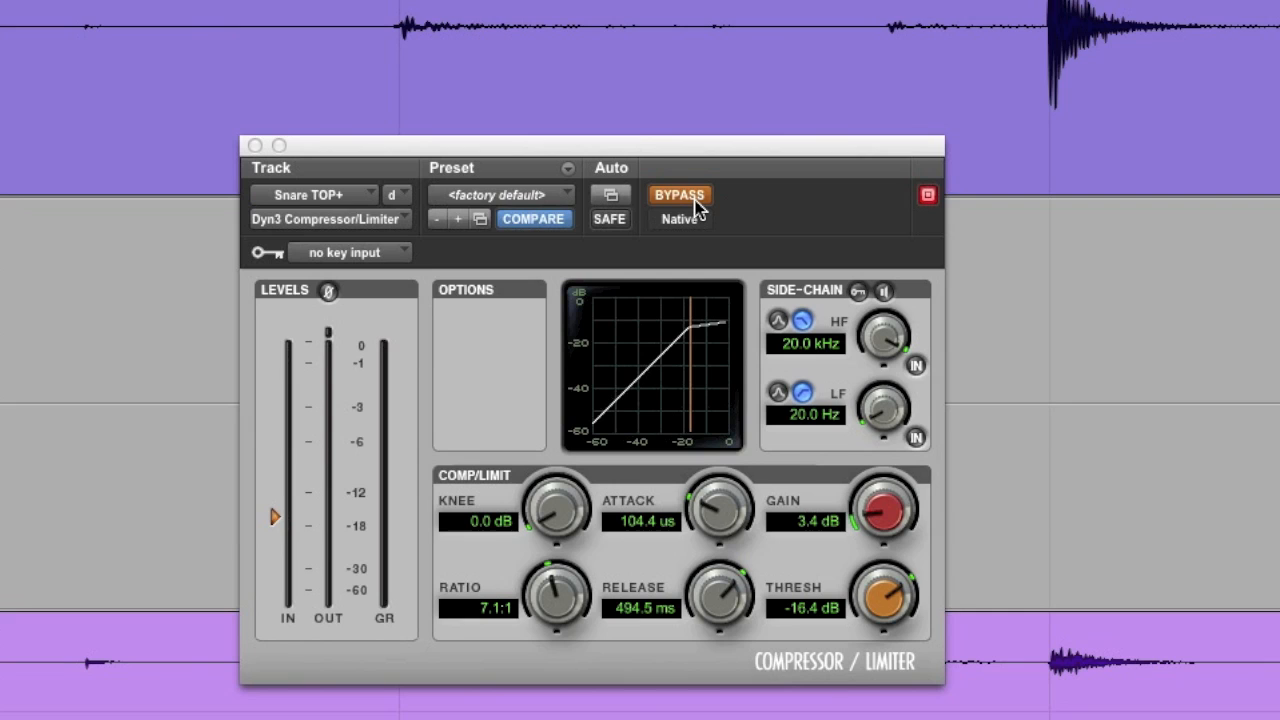
Play the snare from 9|3|019 and toggle the compressor's bypass to compare the sound, leaving the compressor active
key("space")
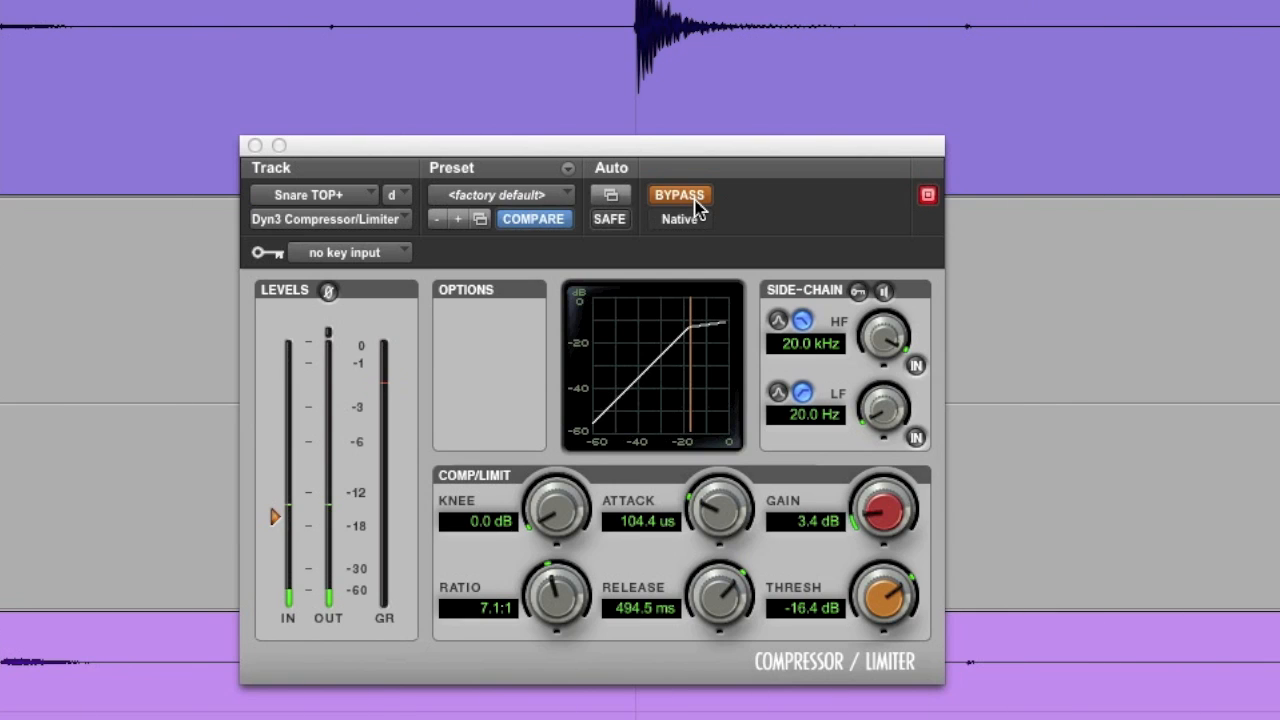
left_click(697, 207)
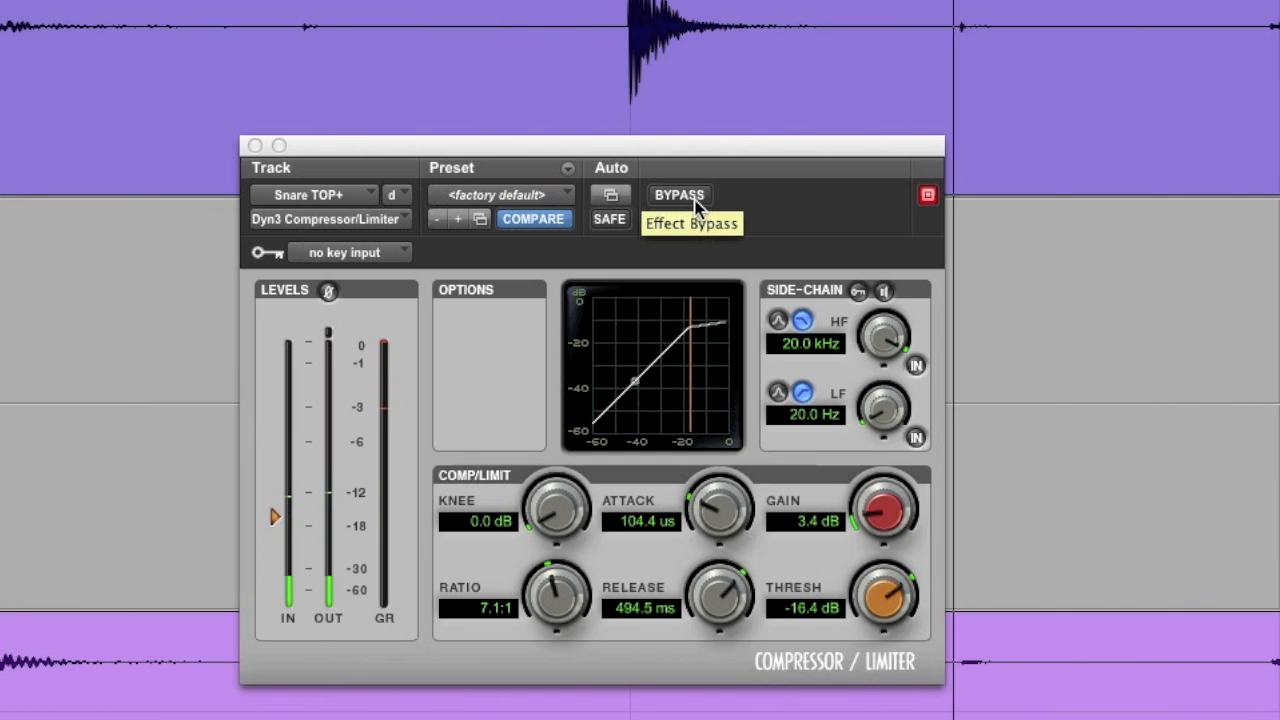
left_click(697, 205)
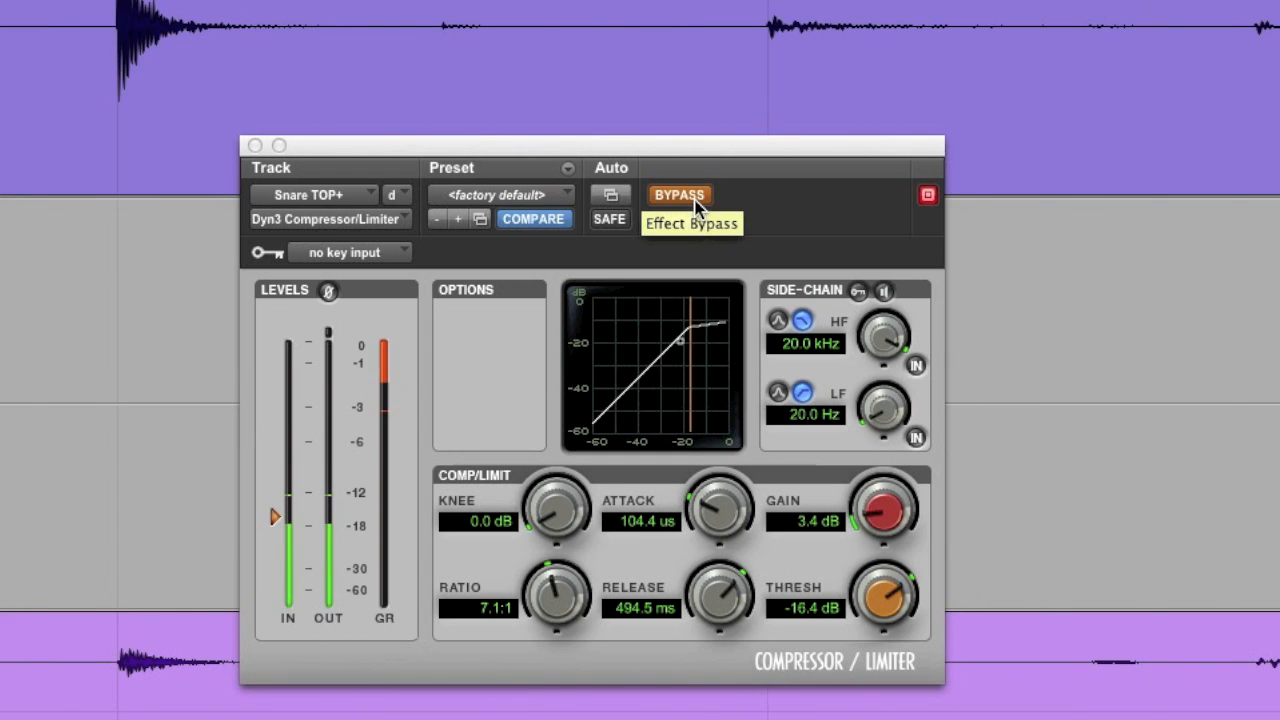
left_click(697, 205)
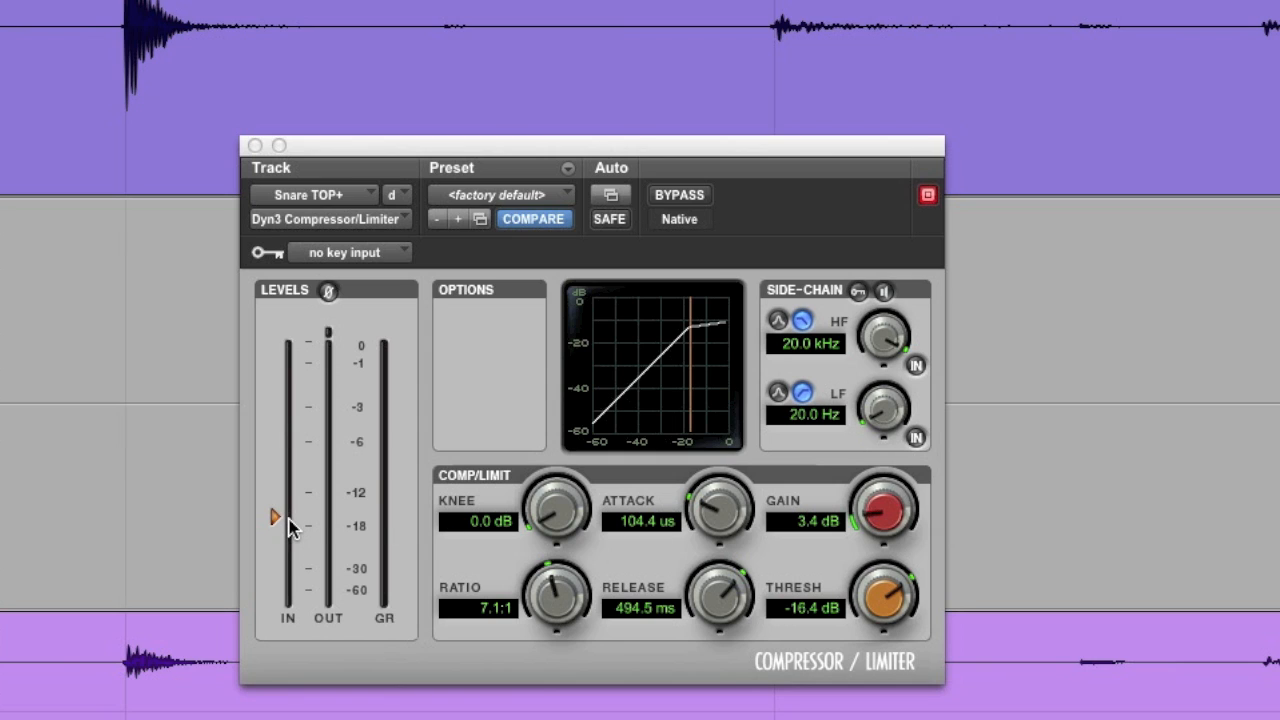
Replay the snare and compare it again with the compressor bypassed and engaged, finishing with it engaged
key("space")
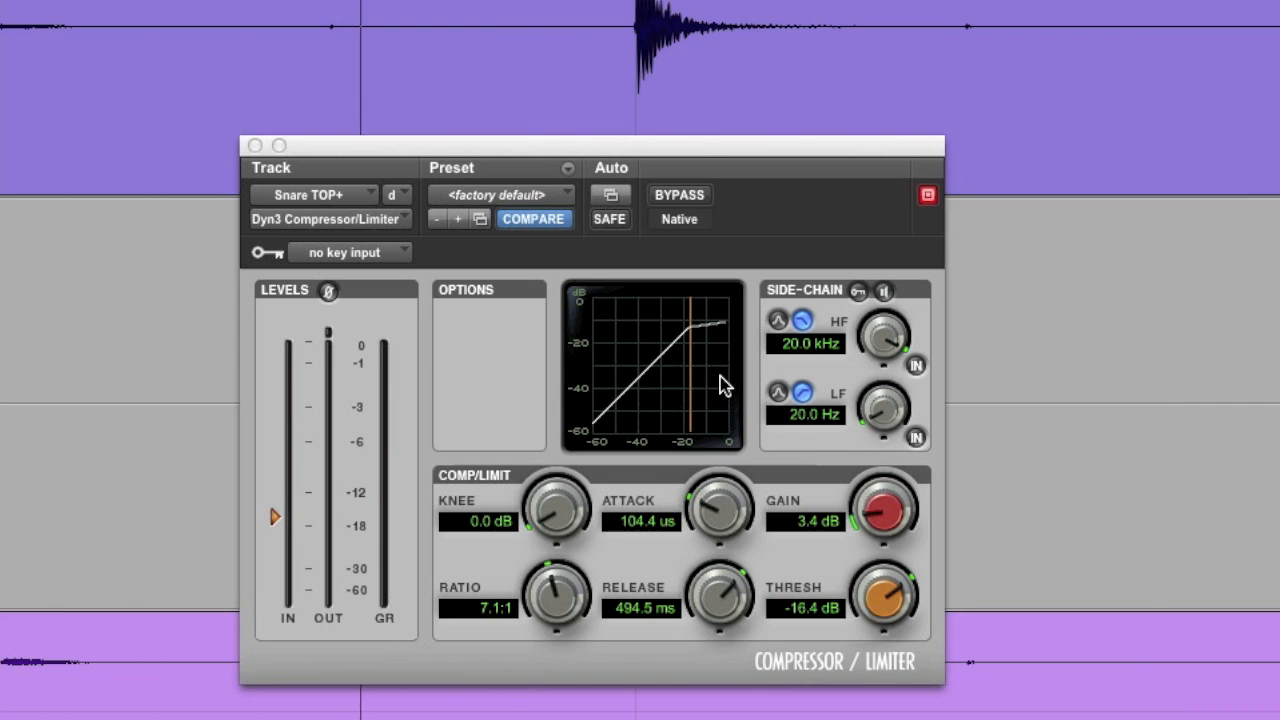
left_click(695, 198)
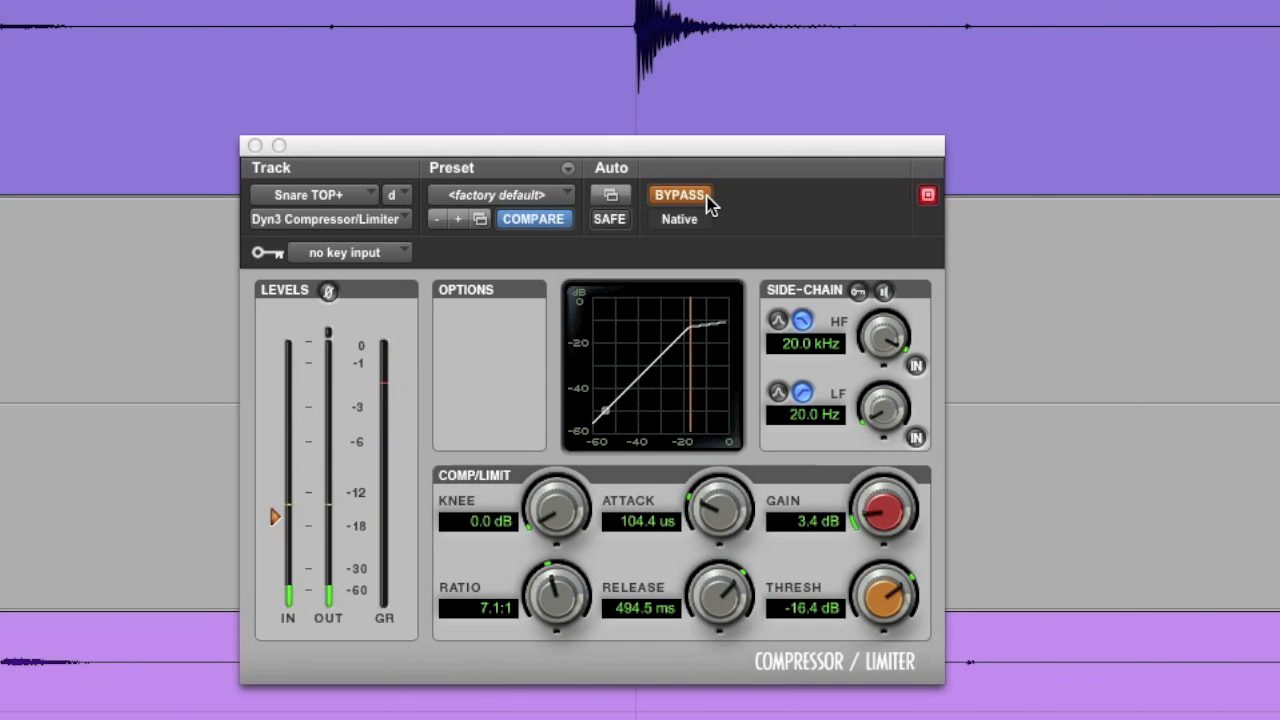
left_click(706, 197)
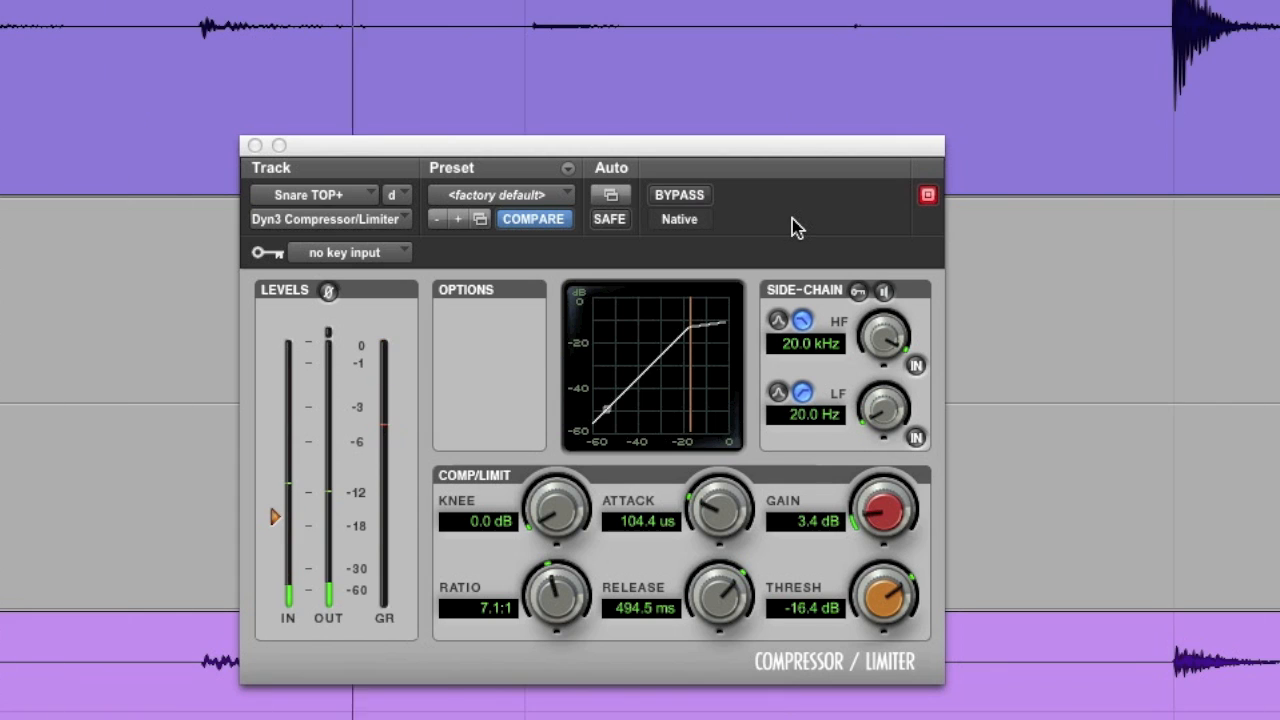
left_click(689, 197)
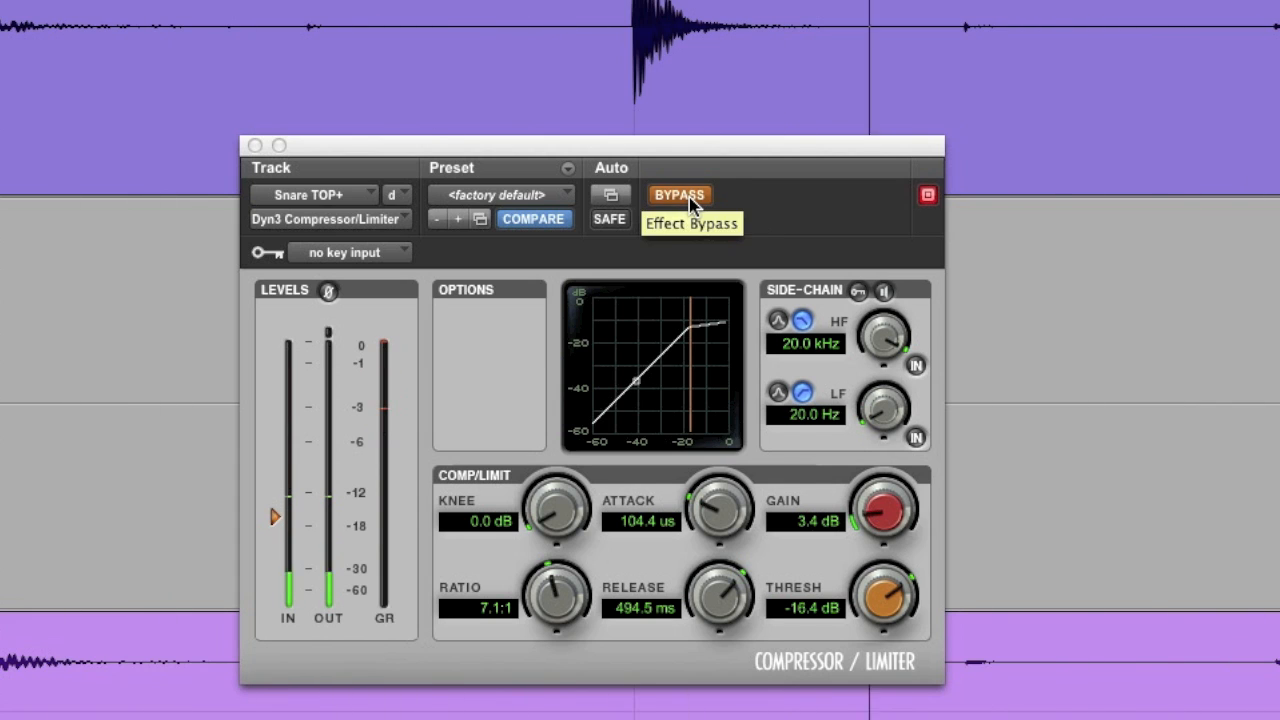
left_click(689, 197)
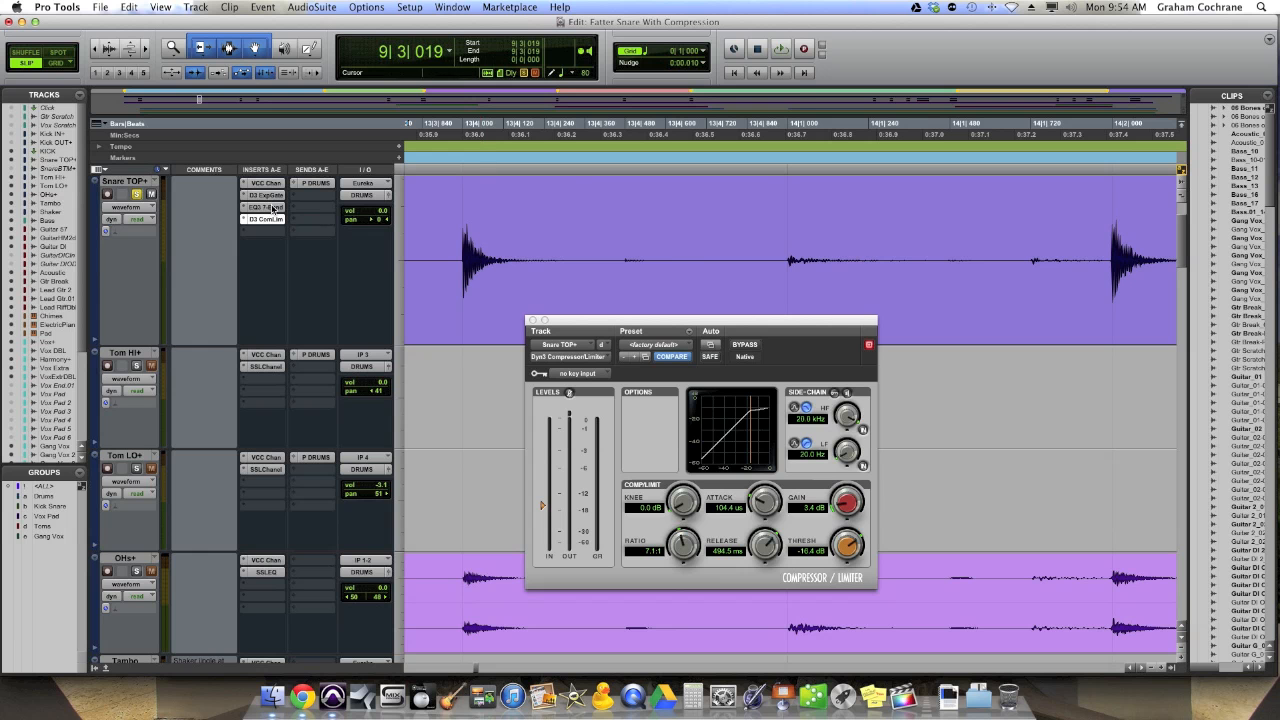
Bypass both the EQ3 7-Band and the Dyn3 Compressor/Limiter on Snare TOP+ and play the unprocessed snare
left_click(273, 208, "super")
left_click(269, 220, "super")
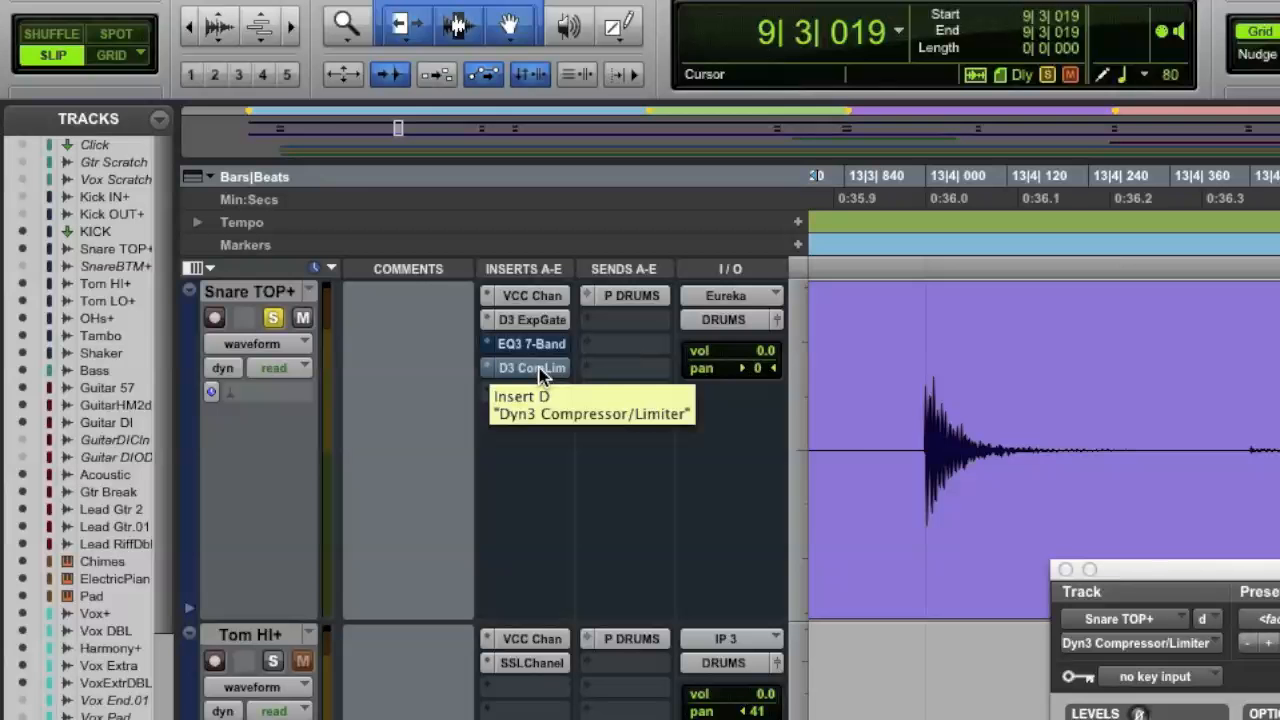
key("space")
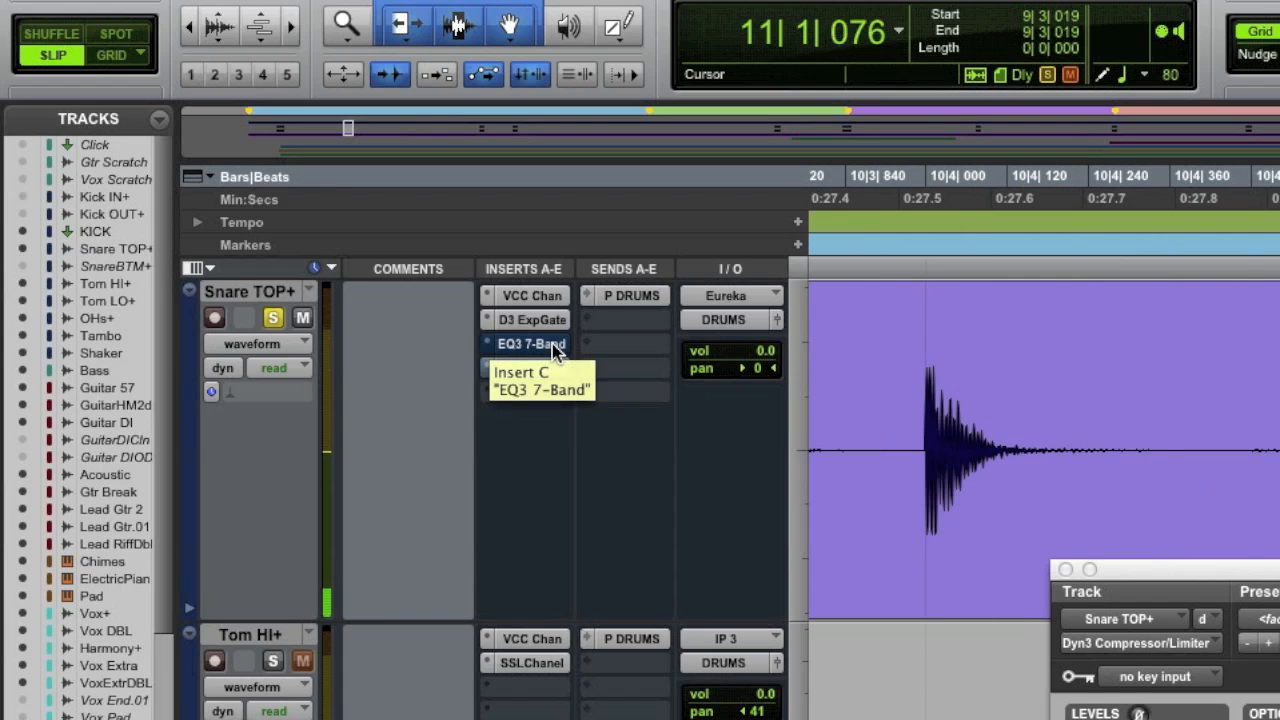
Switch the snare's EQ and compressor on and off together during playback, then stop with both inserts active
left_click(530, 368)
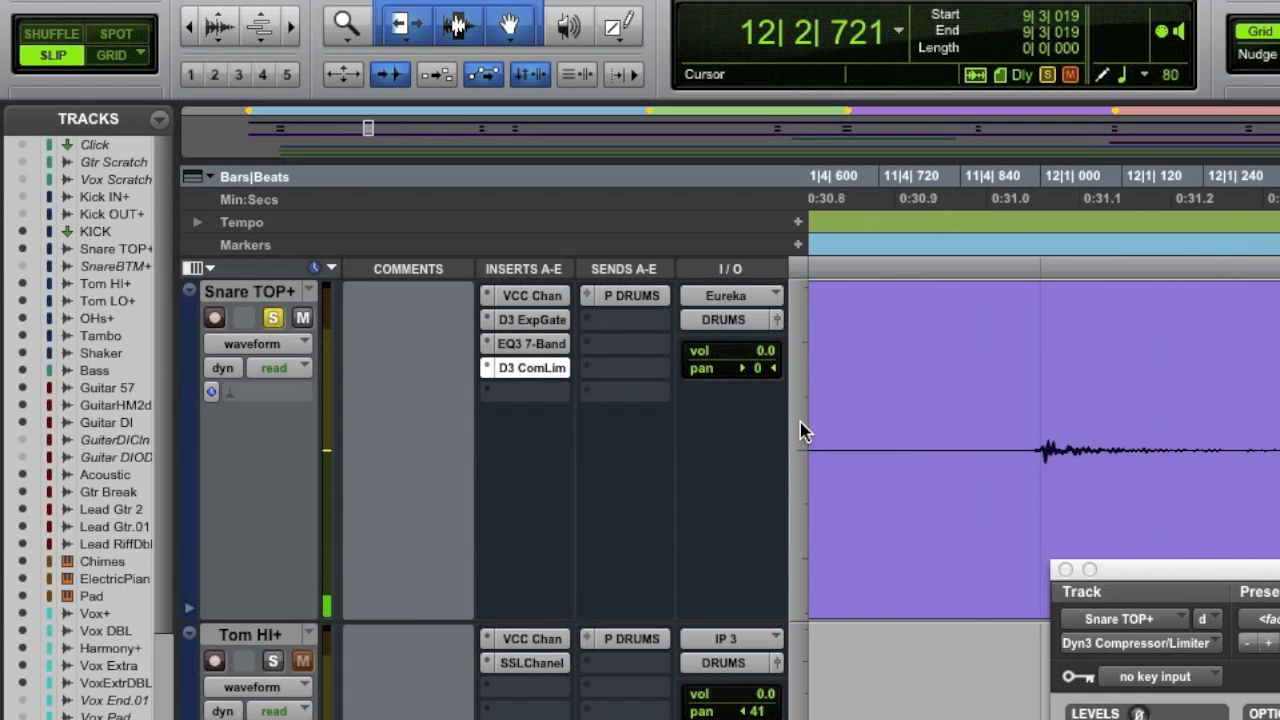
left_click(542, 345, "super")
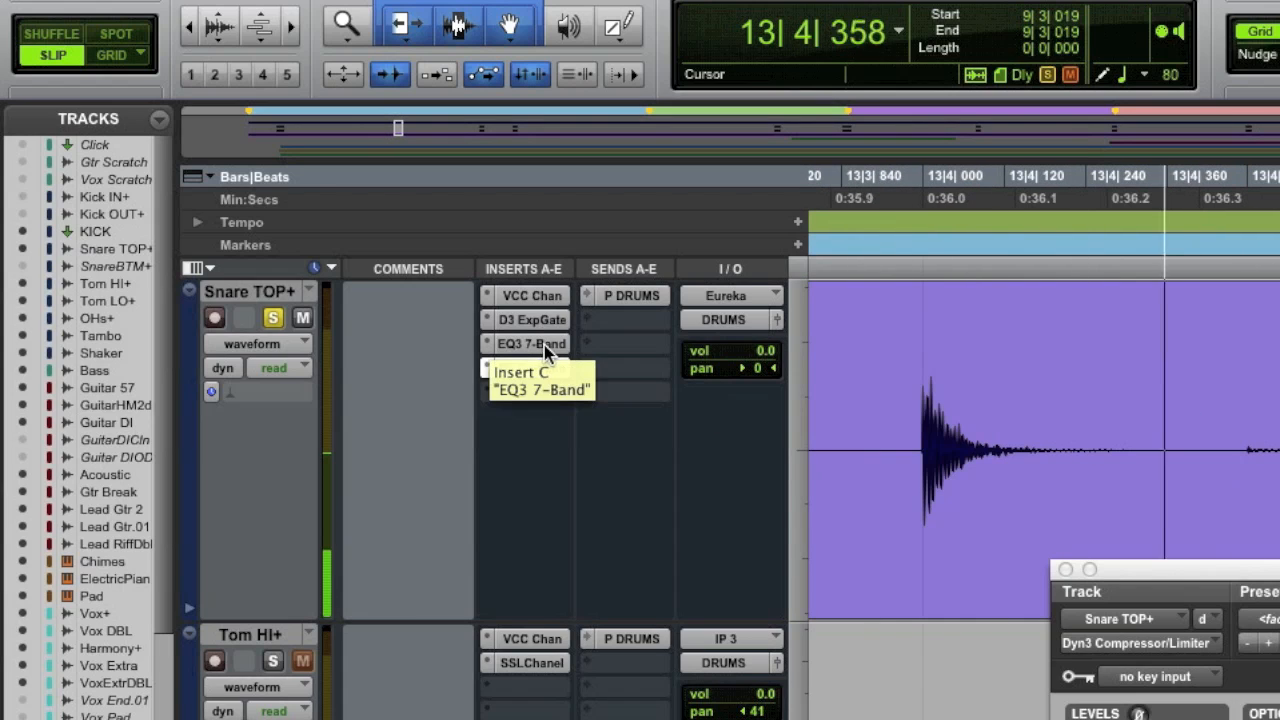
left_click(546, 368, "super")
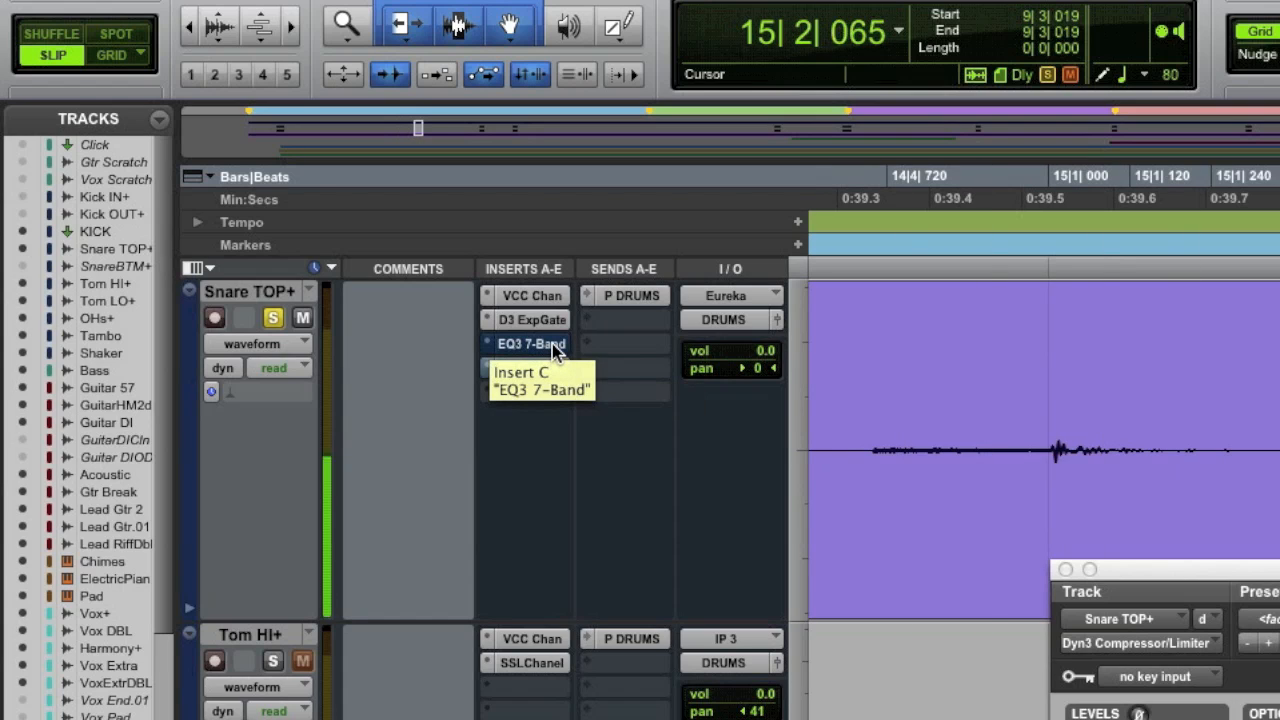
left_click(545, 346, "super")
left_click(536, 370, "super")
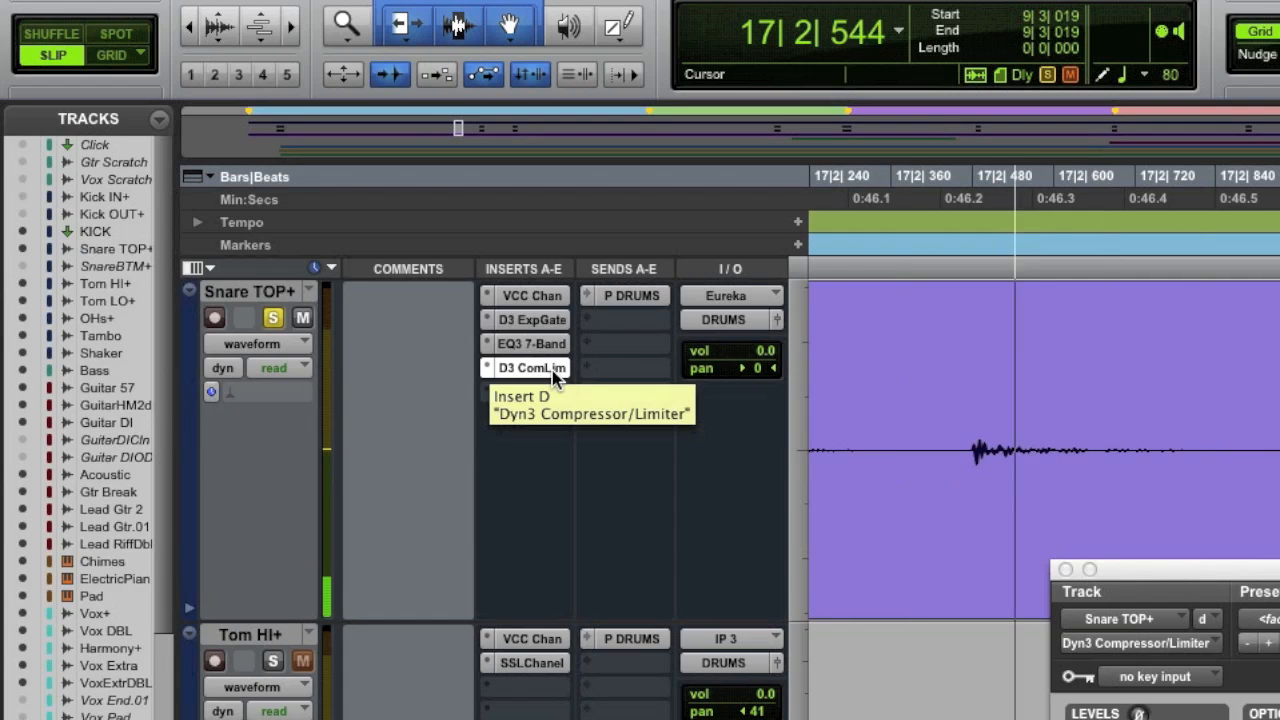
key("space")
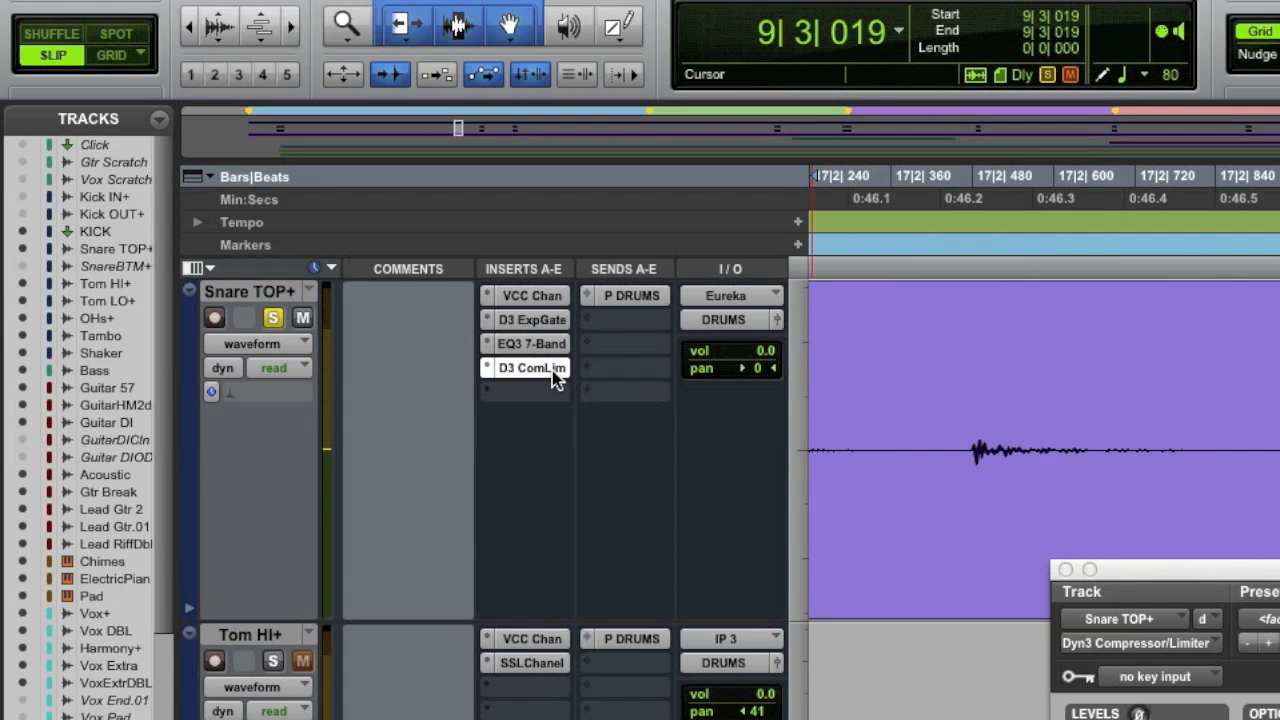